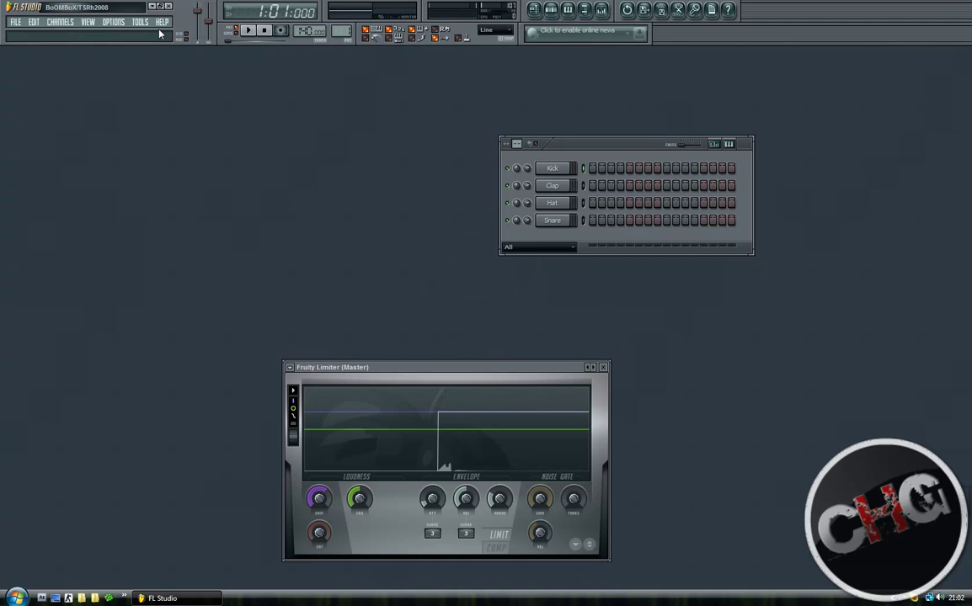
Step: Load the RobertKick sample into the Kick channel and the RobertFizz sample into the Clap channel from the sample browser
key(F8)
click(704, 167)
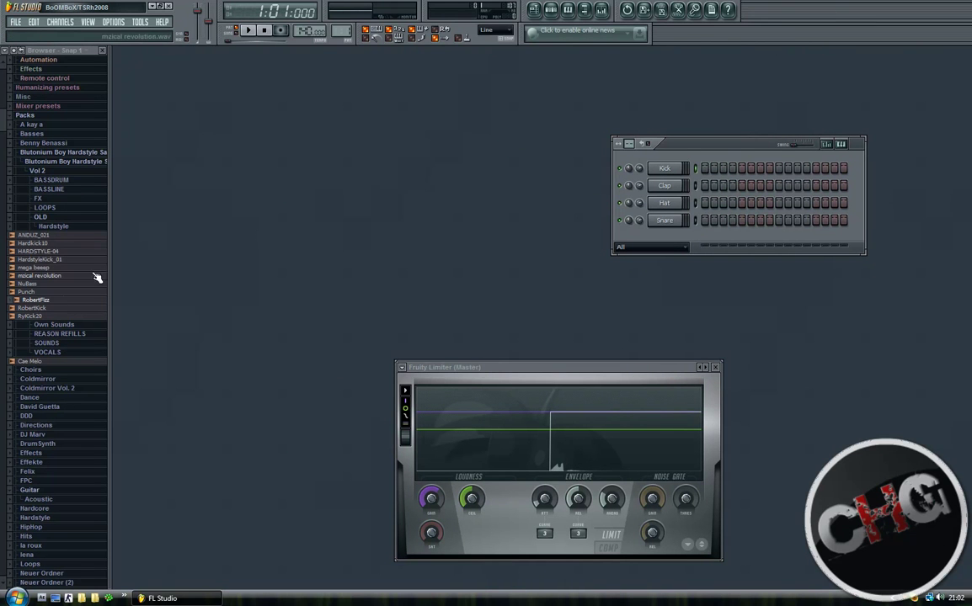
drag(24, 312, 664, 167)
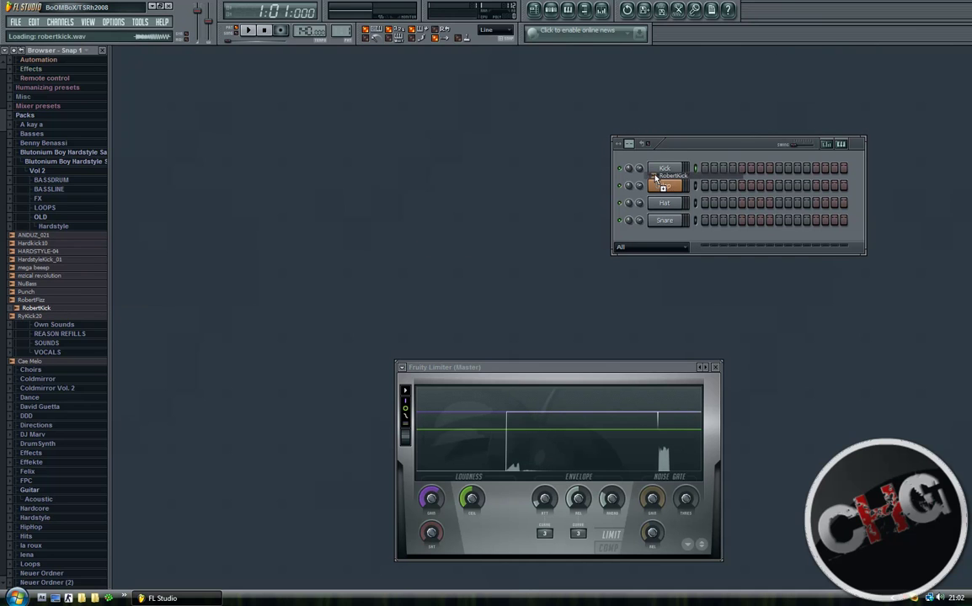
drag(48, 301, 664, 193)
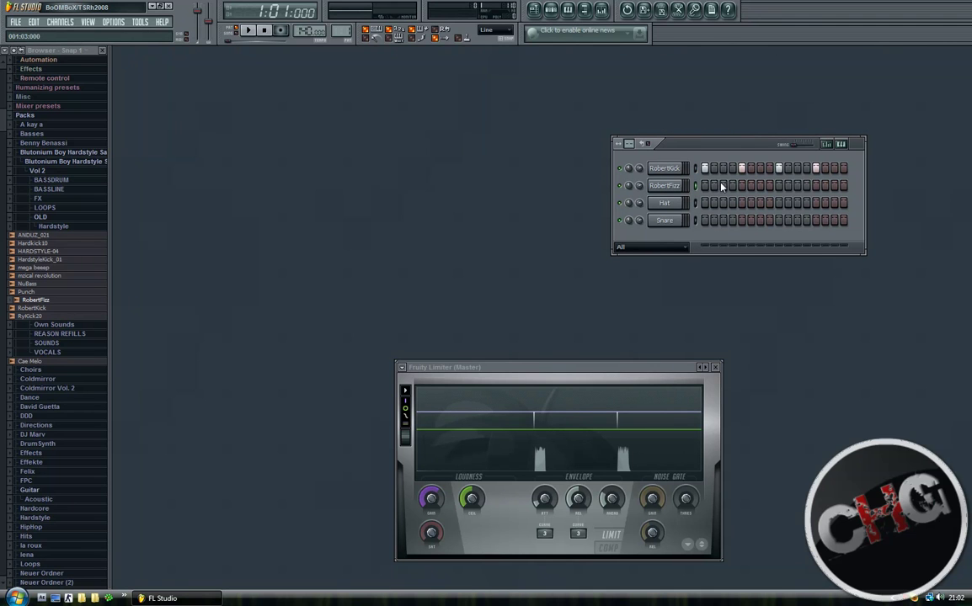
Step: Program RobertKick on steps 1, 5, 9 and 13 and RobertFizz on steps 3, 7, 11 and 15, and play the pattern
click(797, 185)
click(248, 30)
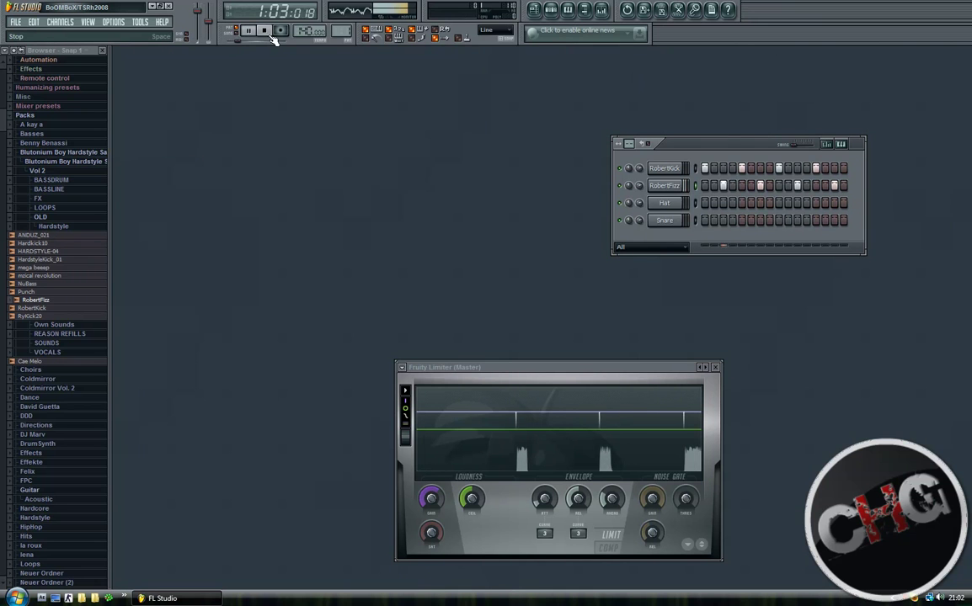
click(265, 31)
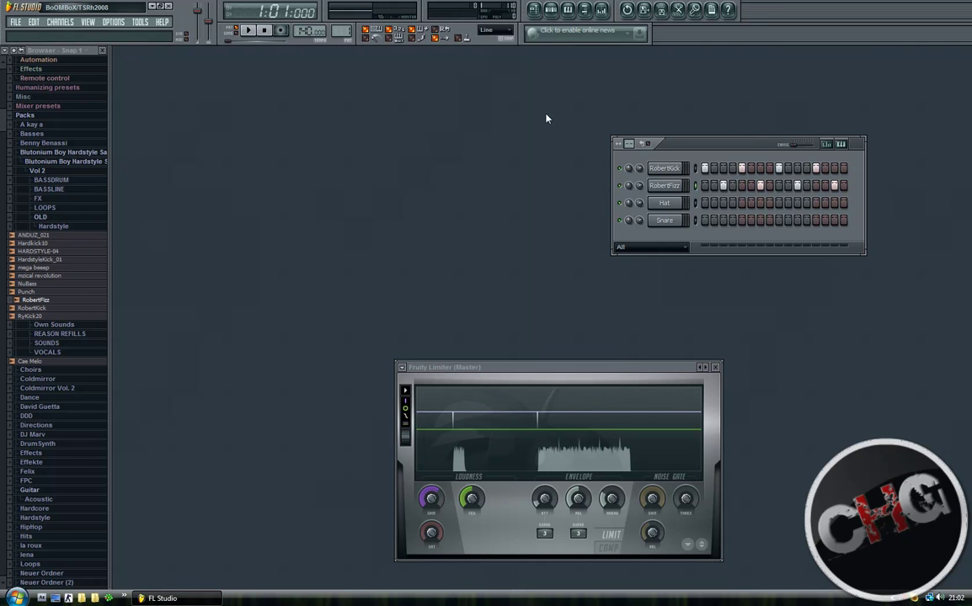
Step: Route the RobertKick channel to mixer track 1 and set the target mixer track for the RobertFizz channel
click(664, 168)
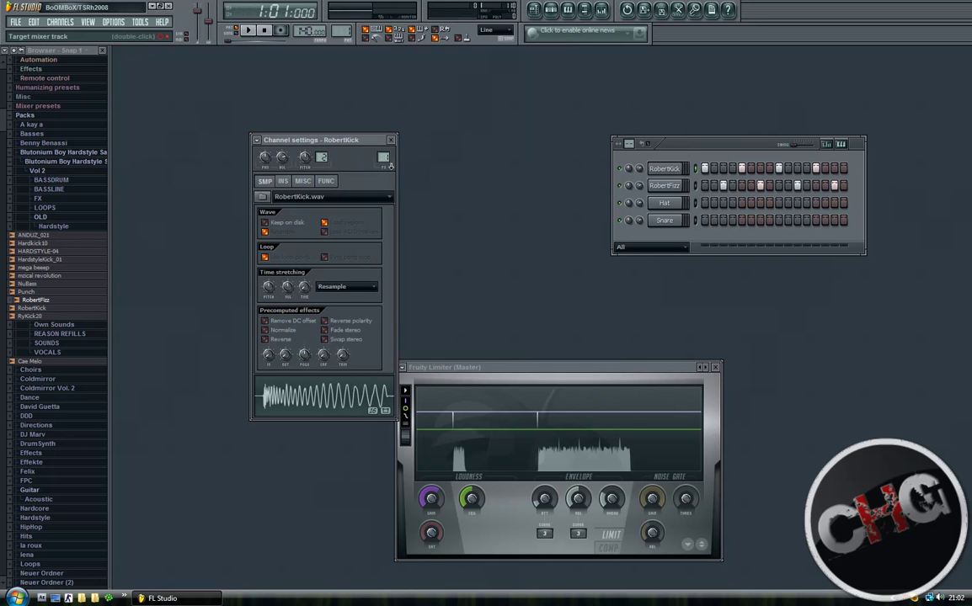
click(390, 140)
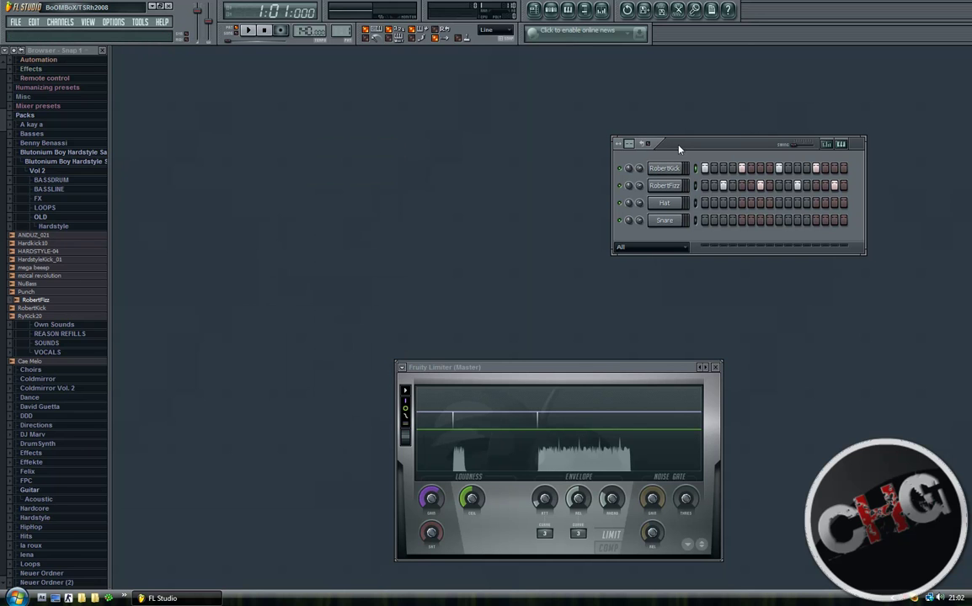
click(670, 184)
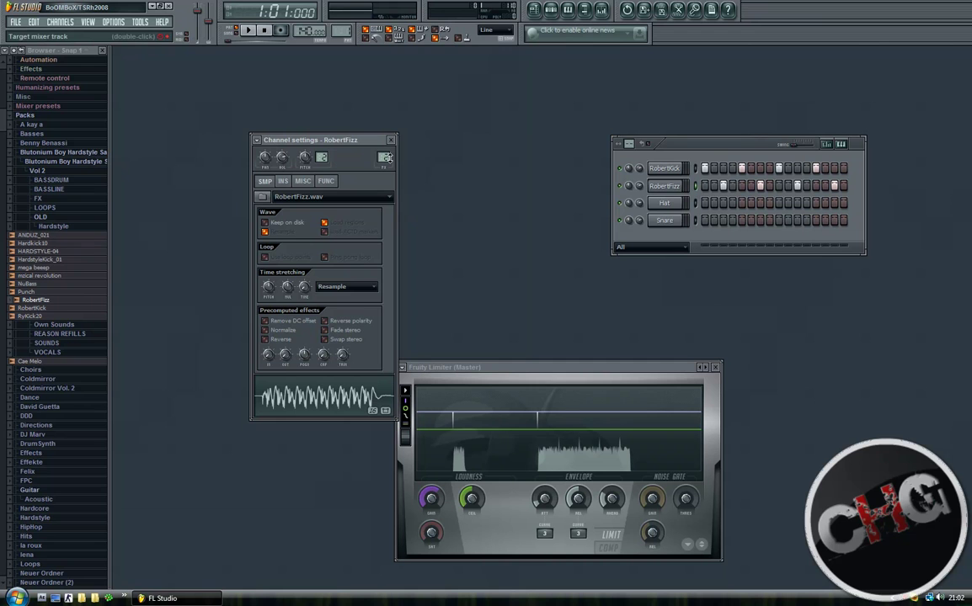
click(391, 140)
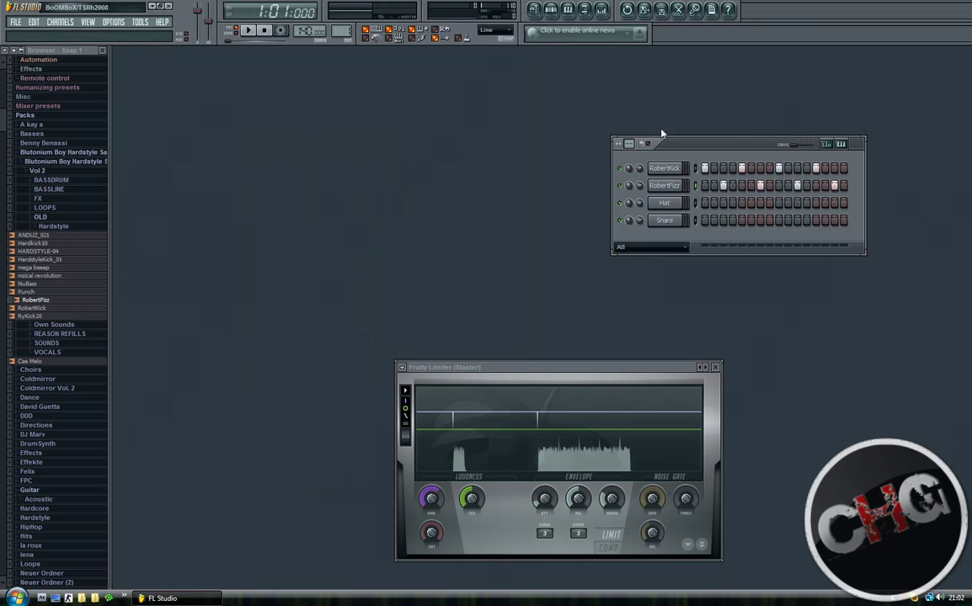
Step: Hide the sample browser, open the mixer and check which mixer track RobertKick is routed to
click(588, 11)
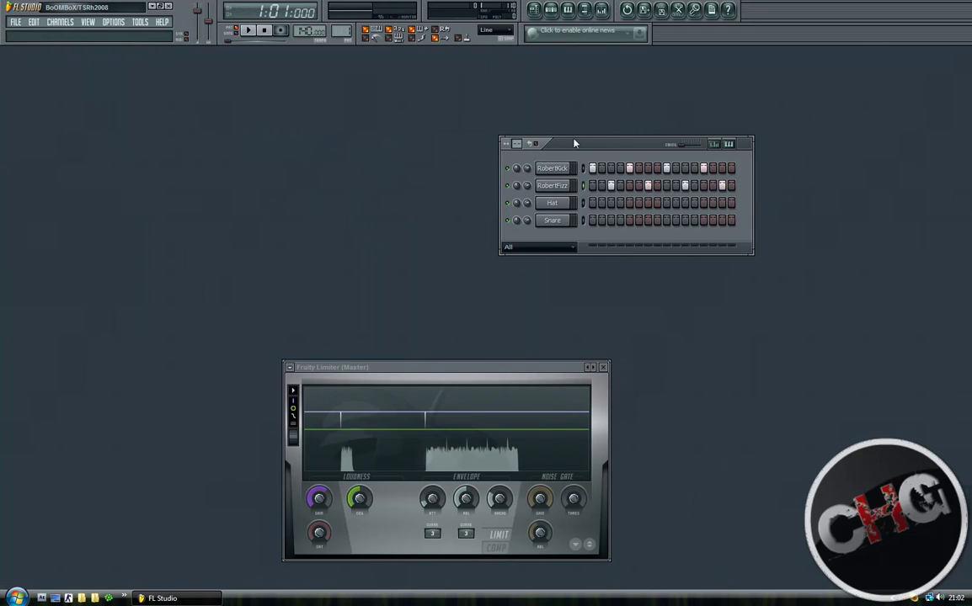
click(549, 10)
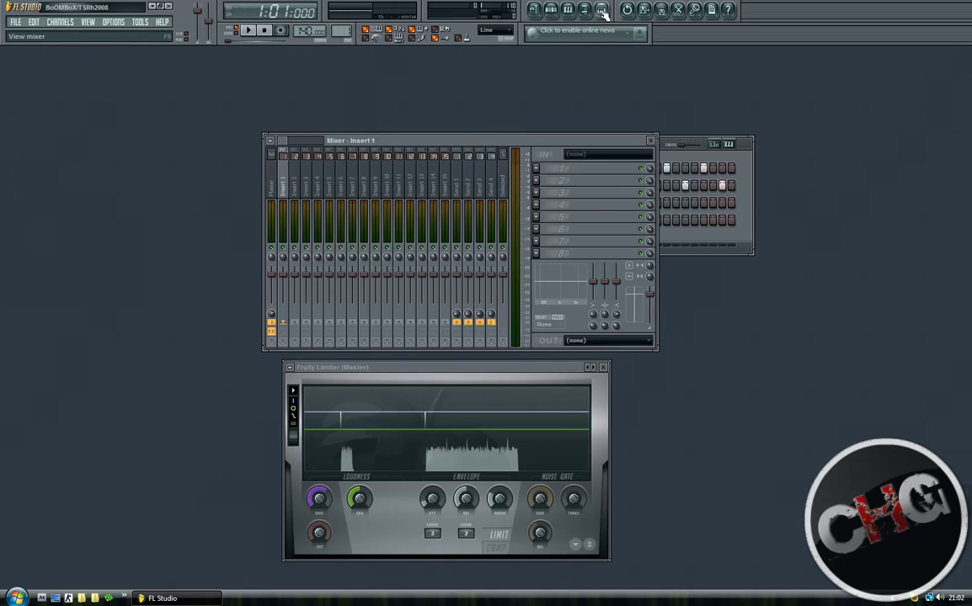
right_click(285, 184)
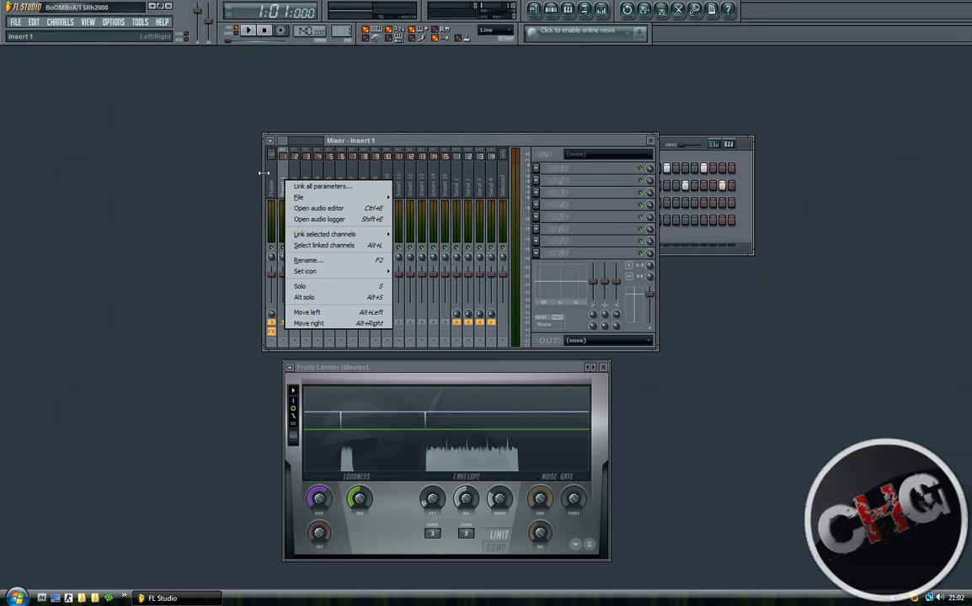
mouse_move(313, 201)
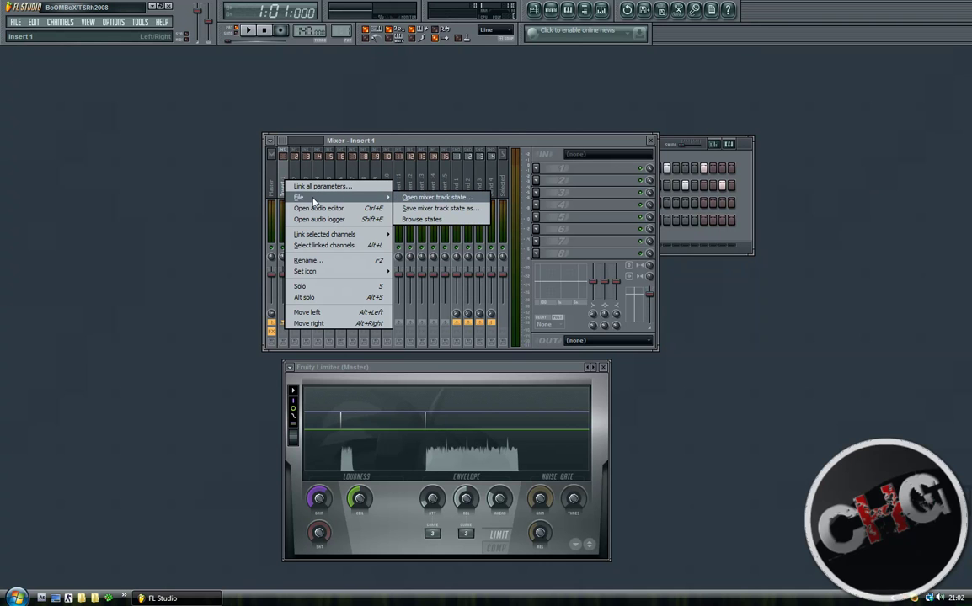
click(708, 157)
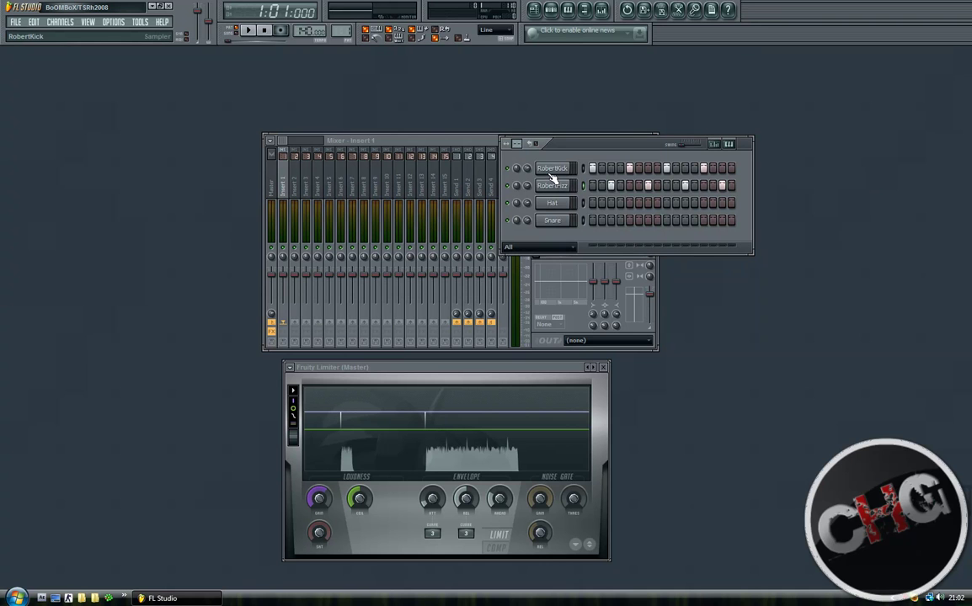
click(550, 175)
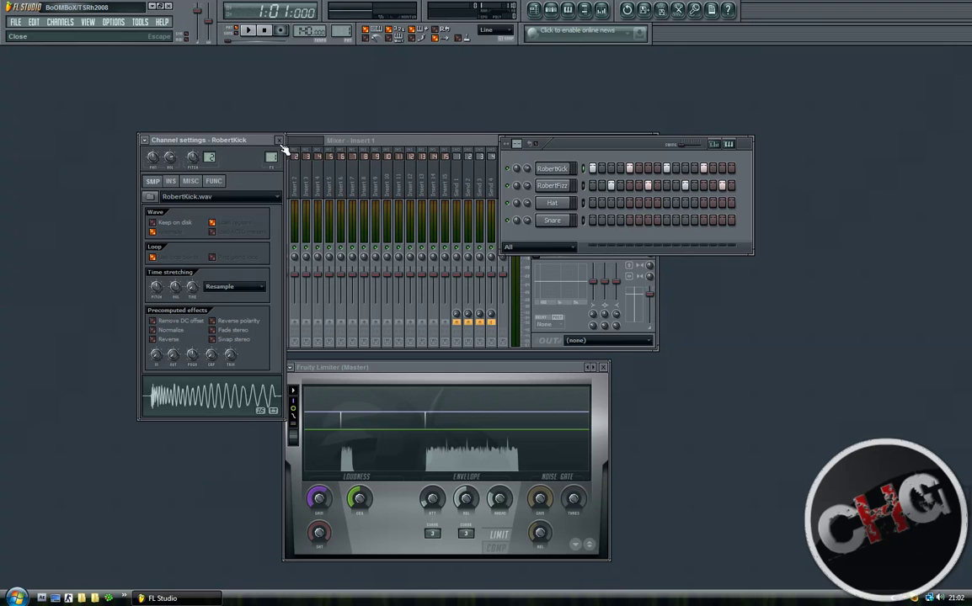
click(278, 141)
Step: Load the "Outside the club" mixer track state on Insert 1, and close the mixer and the three effect windows
right_click(284, 174)
mouse_move(345, 192)
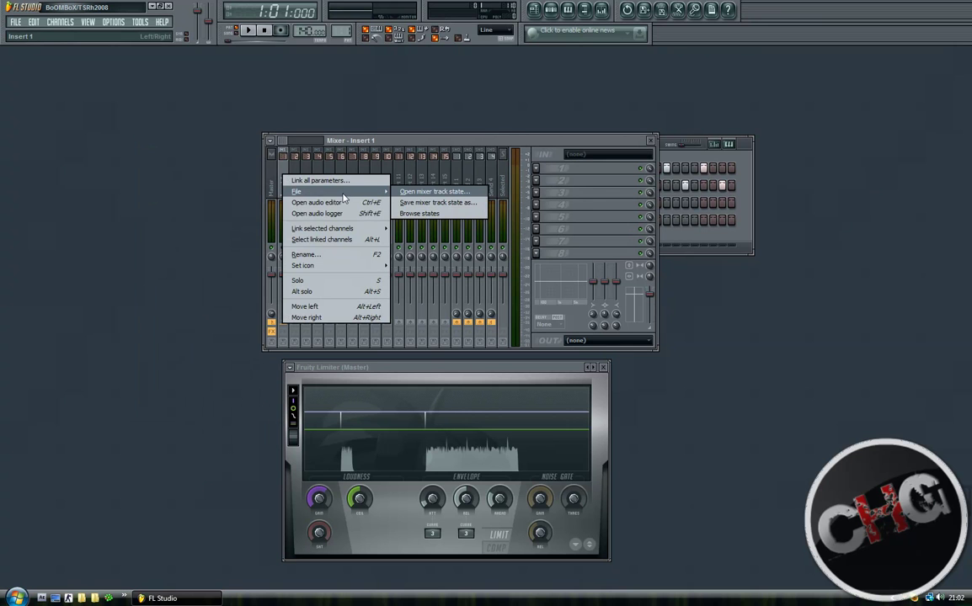
click(439, 193)
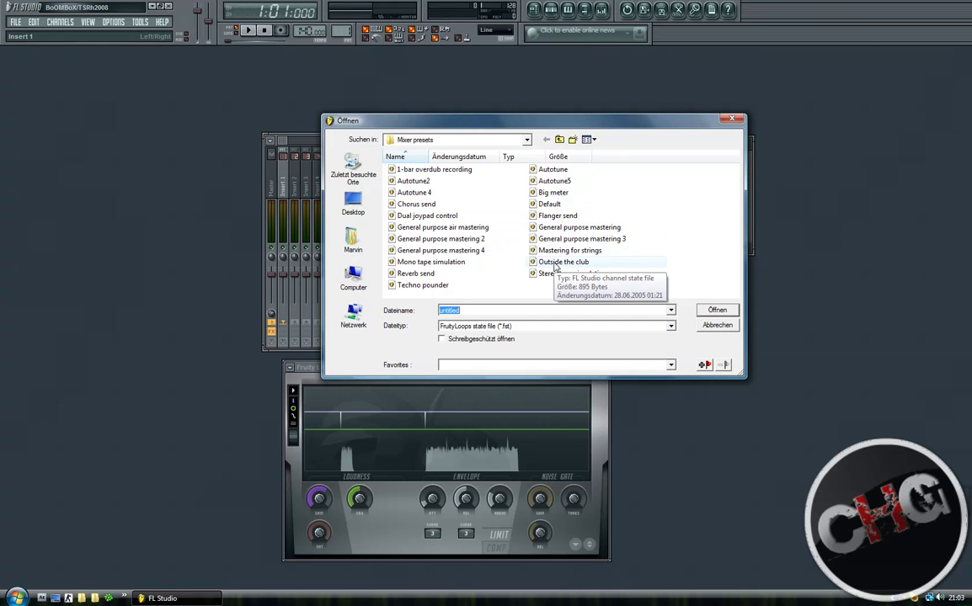
double_click(556, 263)
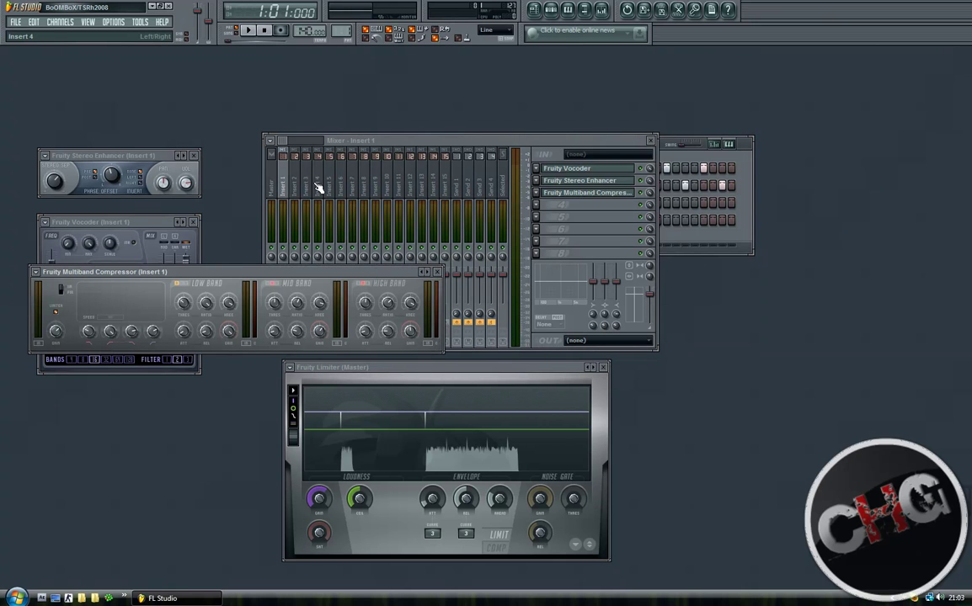
click(651, 140)
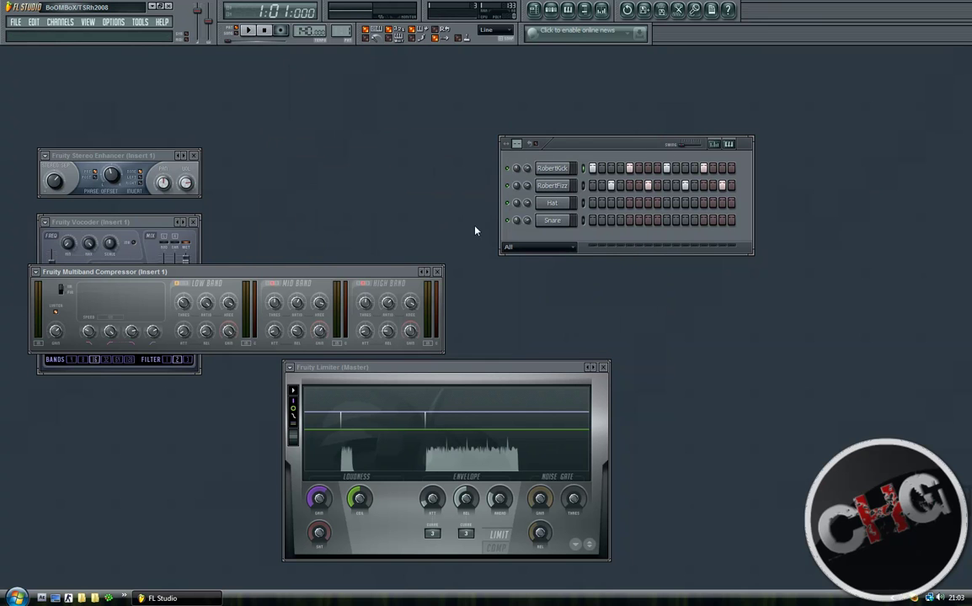
click(437, 271)
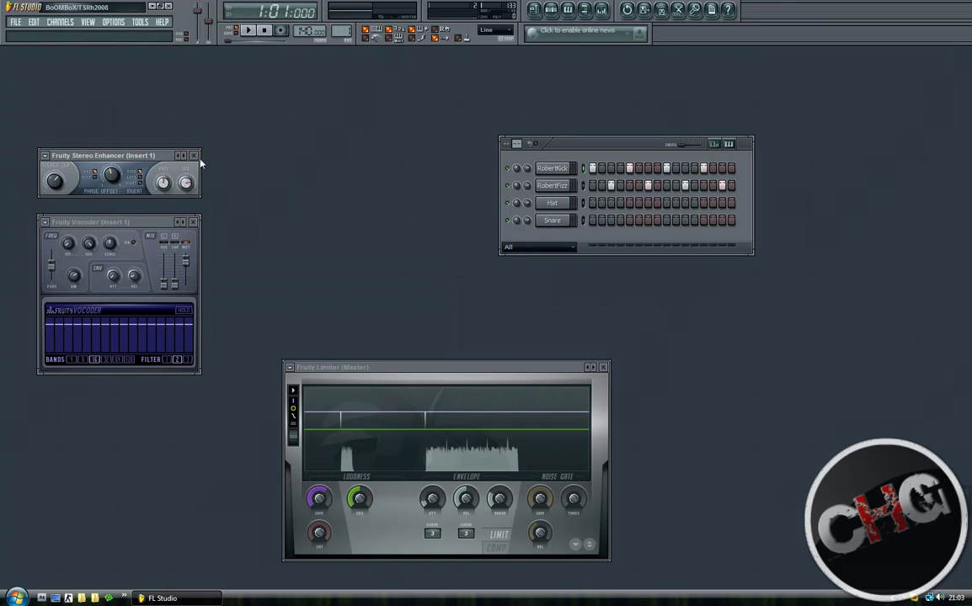
click(194, 156)
click(193, 221)
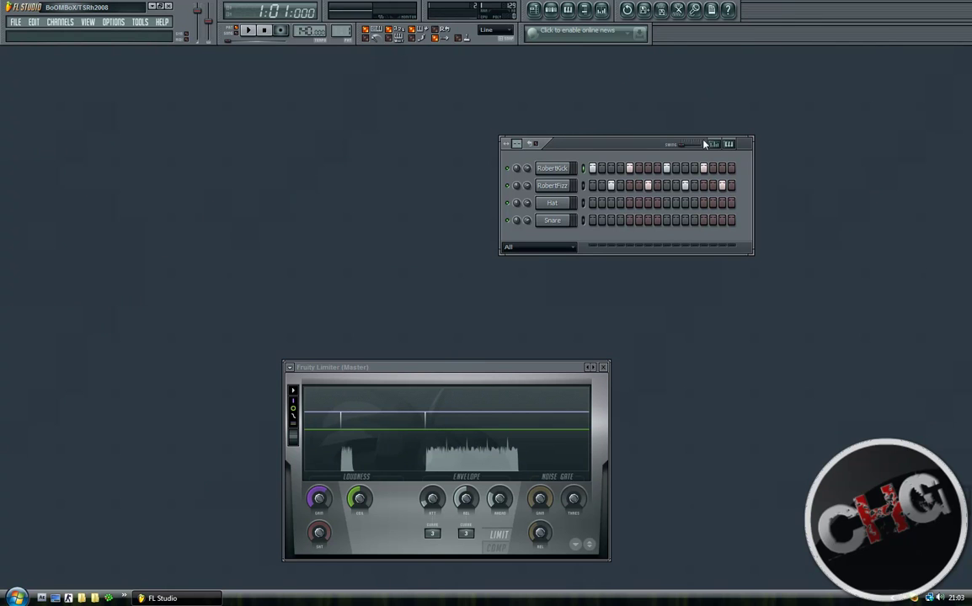
Step: Move the step sequencer above the limiter window and play the pattern through the loaded effects
drag(596, 149, 463, 135)
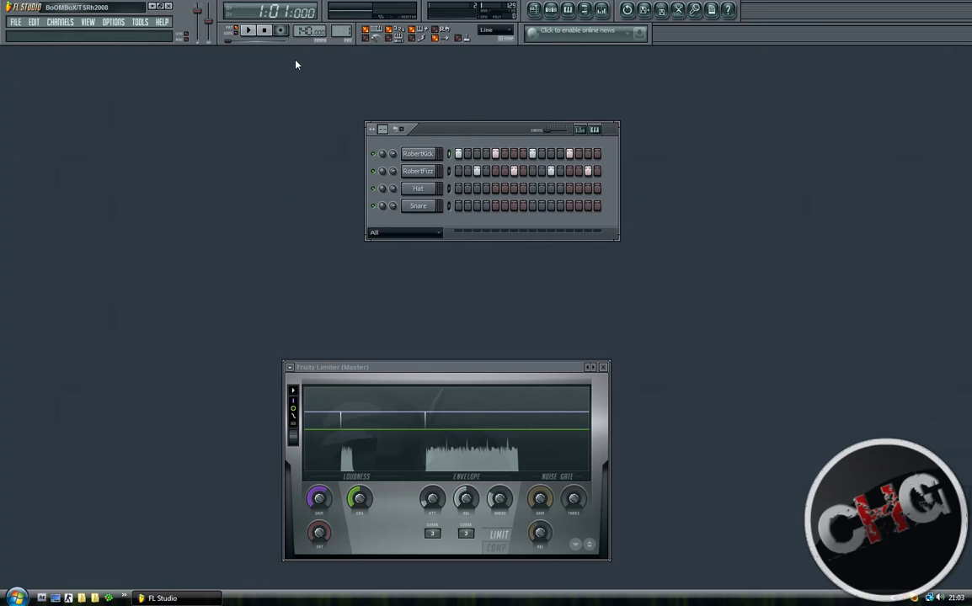
click(250, 32)
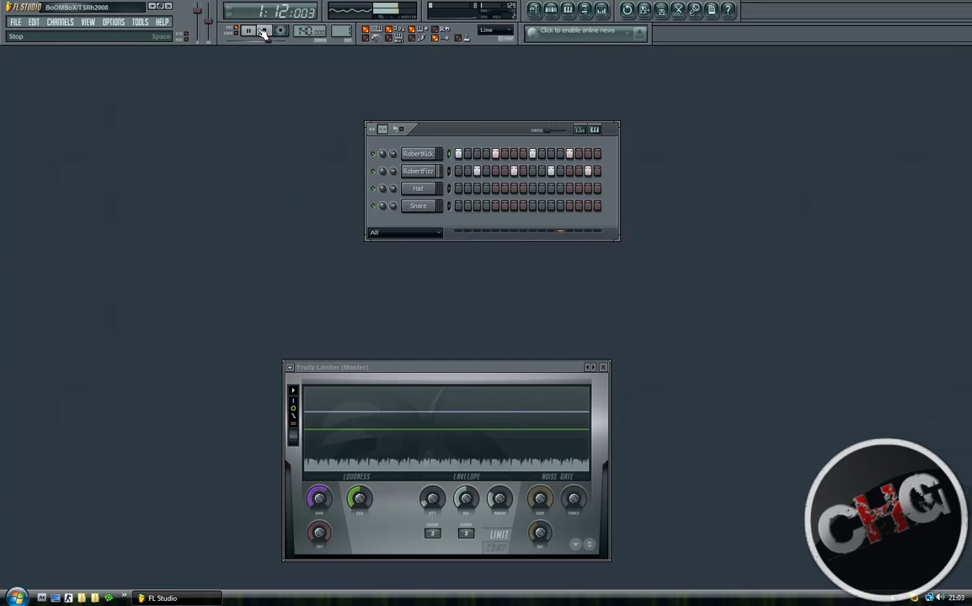
click(263, 32)
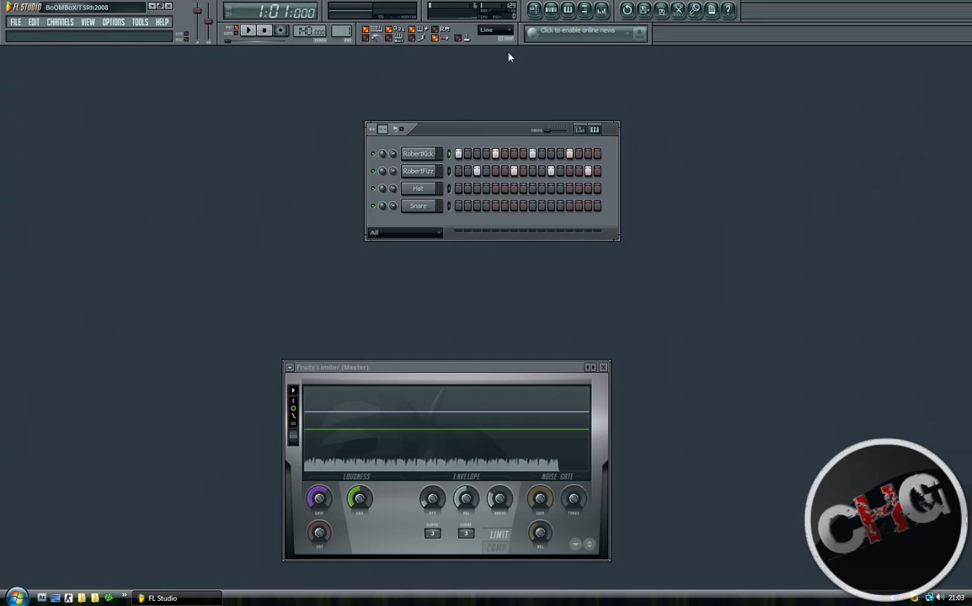
Step: Clear both channels and re-enter RobertKick on steps 1, 5, 9 and 13 and RobertFizz on steps 3, 7, 11 and 15
drag(458, 153, 641, 152)
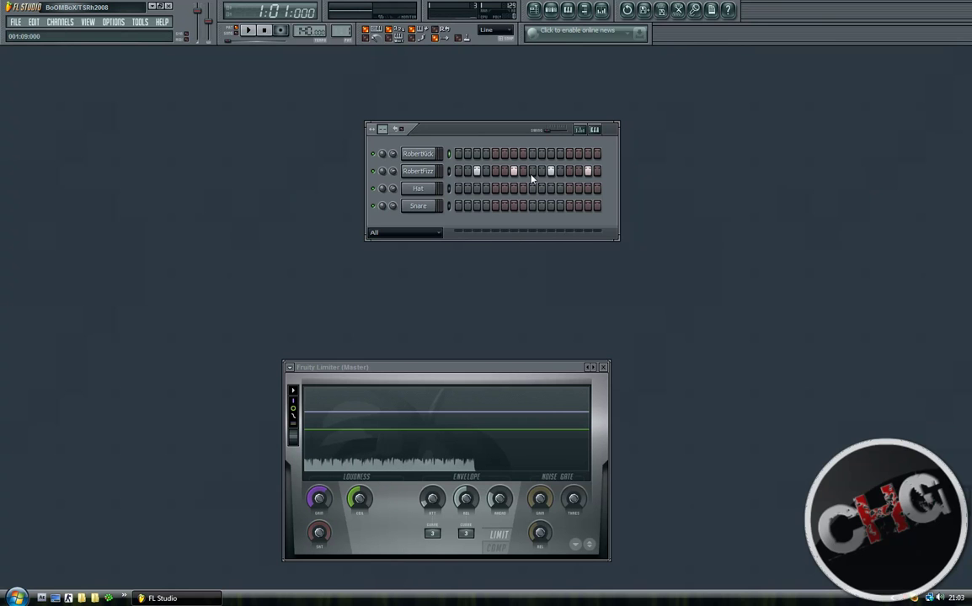
drag(551, 171, 643, 171)
drag(514, 171, 447, 173)
click(458, 153)
click(476, 171)
click(513, 171)
Step: Remove the Fruity Vocoder, Fruity Stereo Enhancer and Fruity Multiband Compressor from mixer track Insert 1
key(F9)
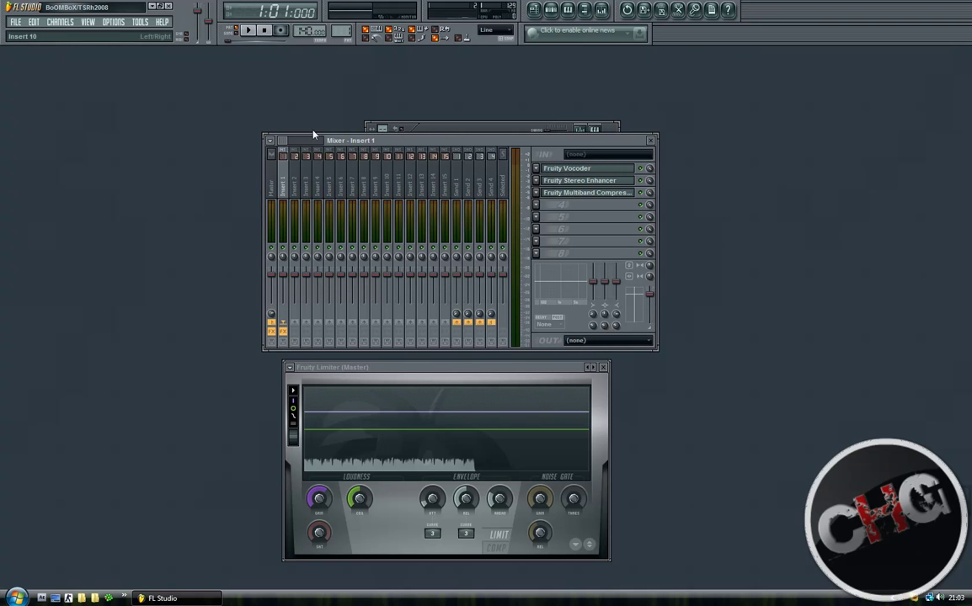
click(537, 171)
click(558, 171)
click(546, 171)
mouse_move(555, 181)
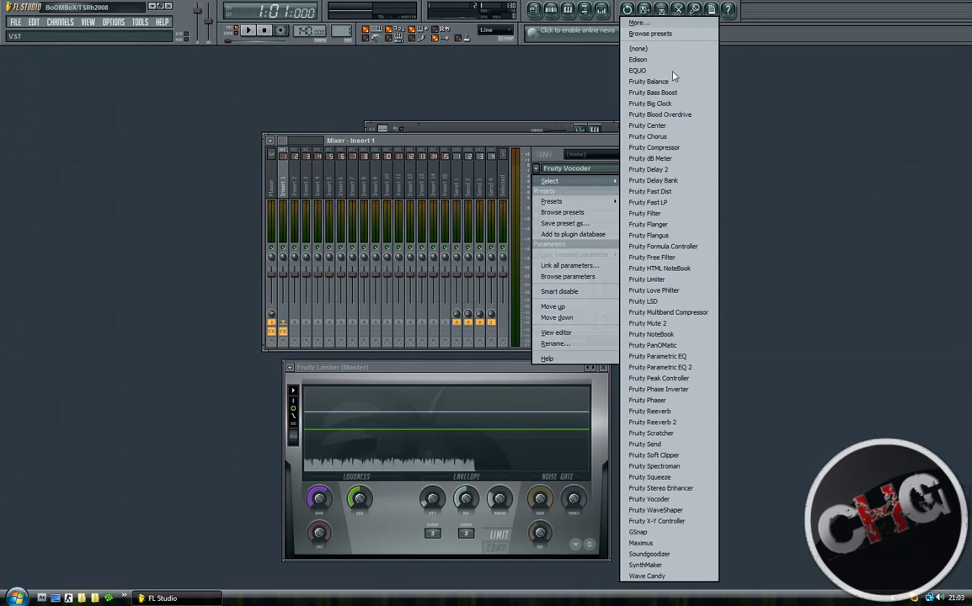
click(665, 48)
click(539, 181)
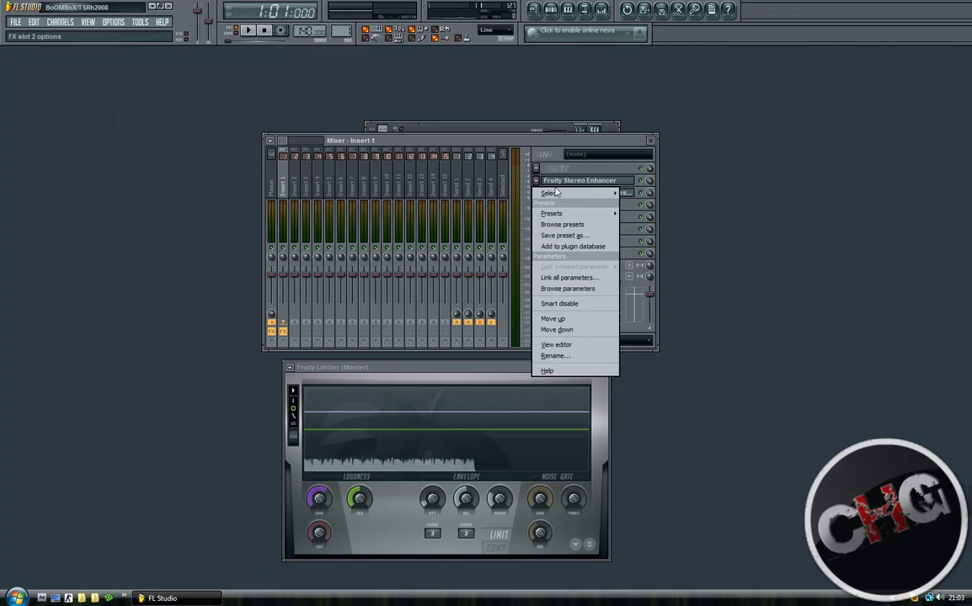
click(660, 48)
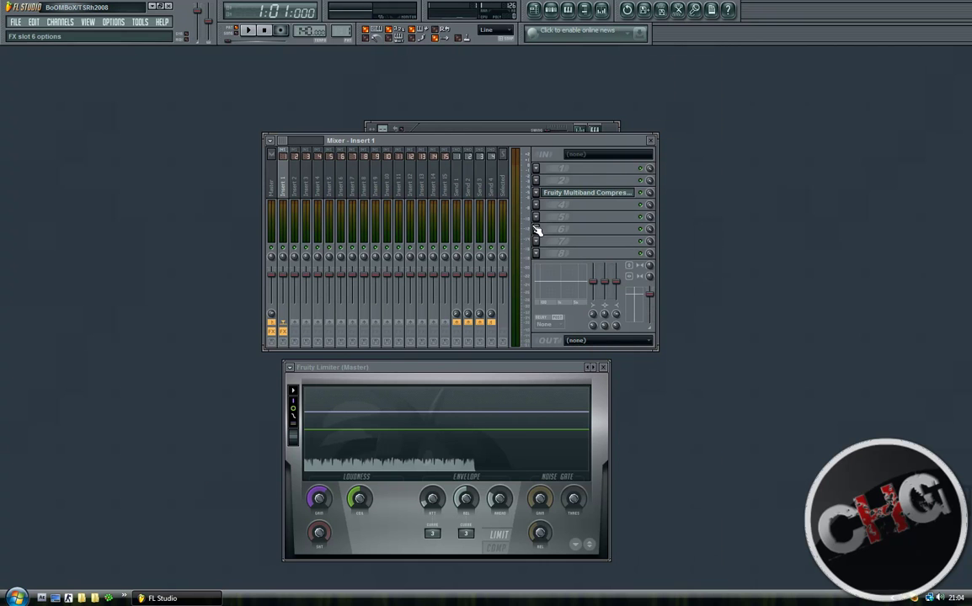
click(539, 194)
mouse_move(555, 204)
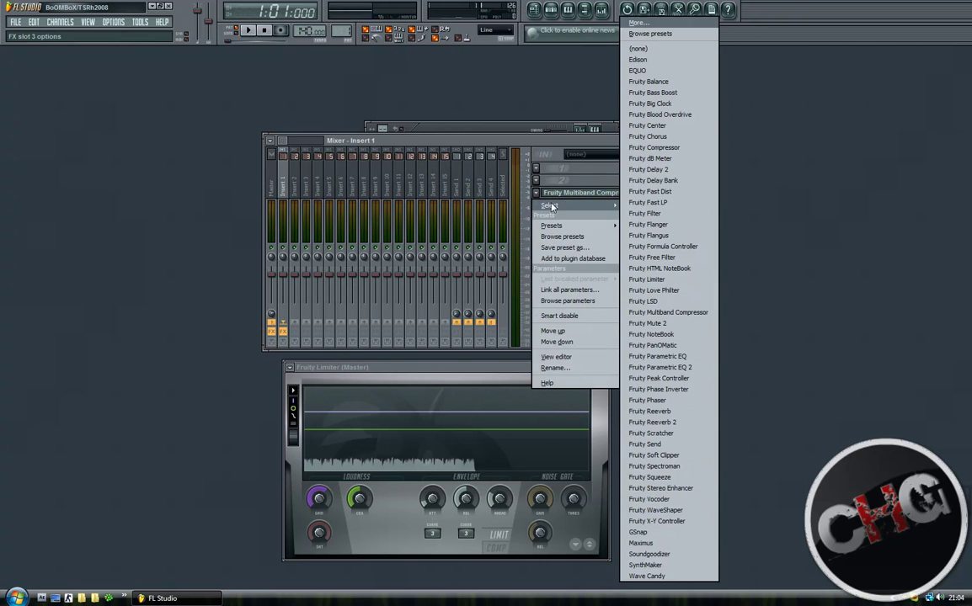
click(663, 49)
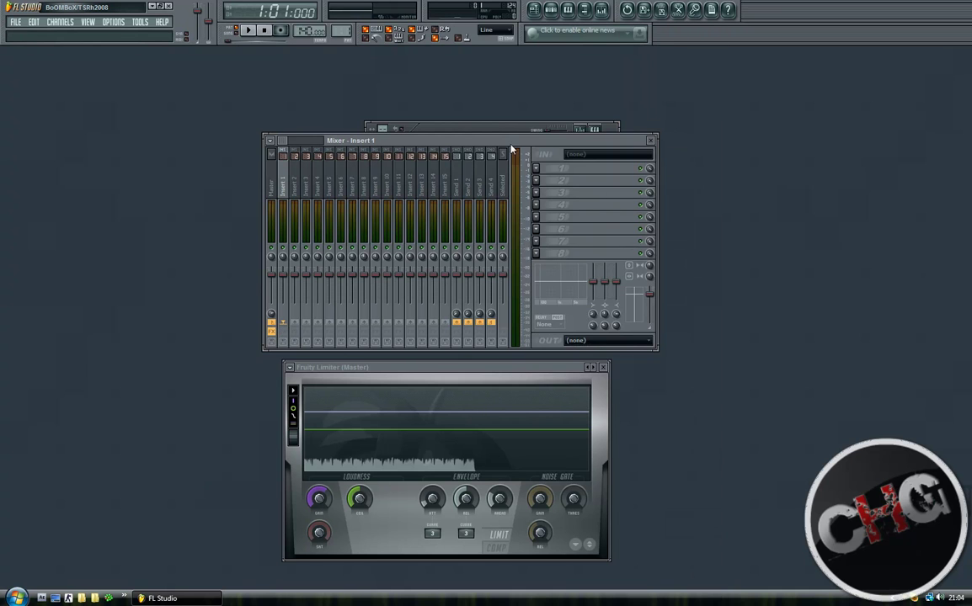
Step: Shift the mixer window slightly, close it, and play the pattern without effects on Insert 1
drag(522, 143, 509, 170)
click(641, 169)
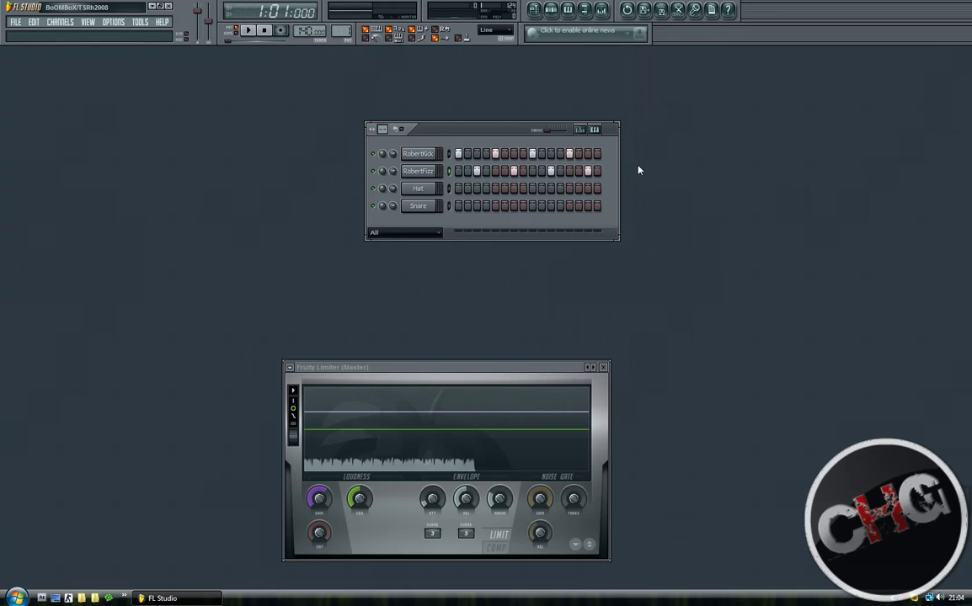
click(251, 30)
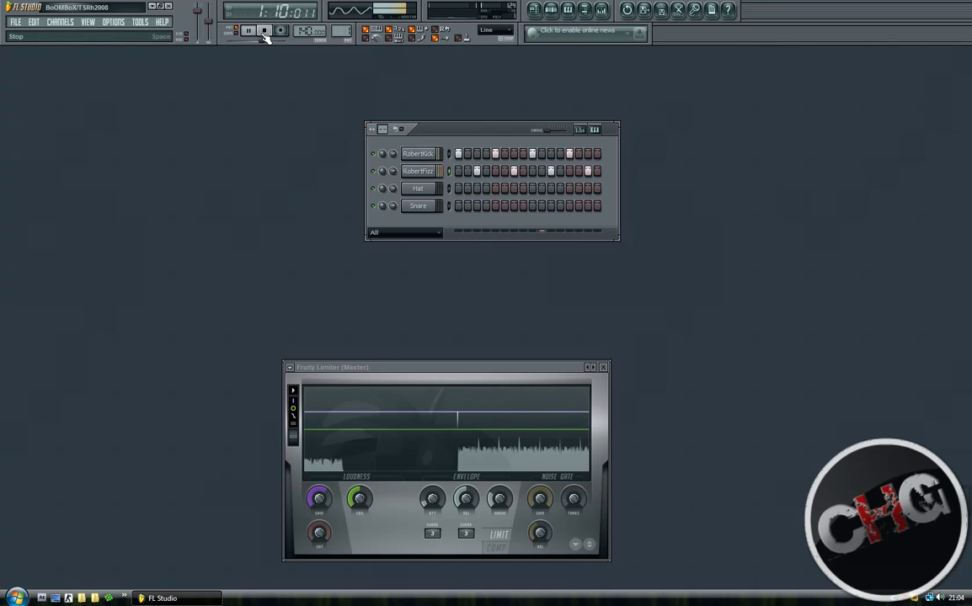
click(265, 32)
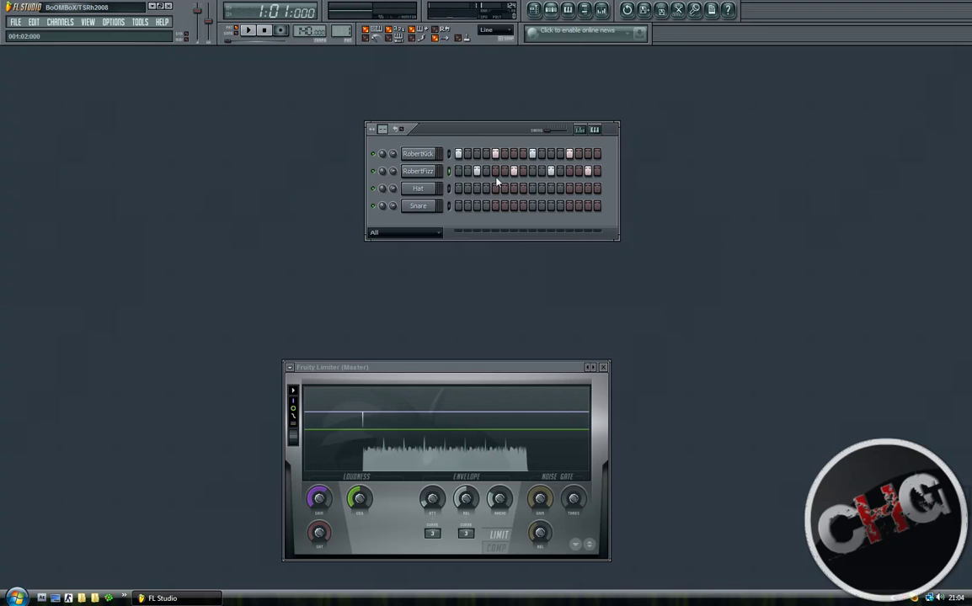
Step: Load Fruity Parametric EQ into the first effect slot of Insert 1, close the mixer and start playback
click(600, 10)
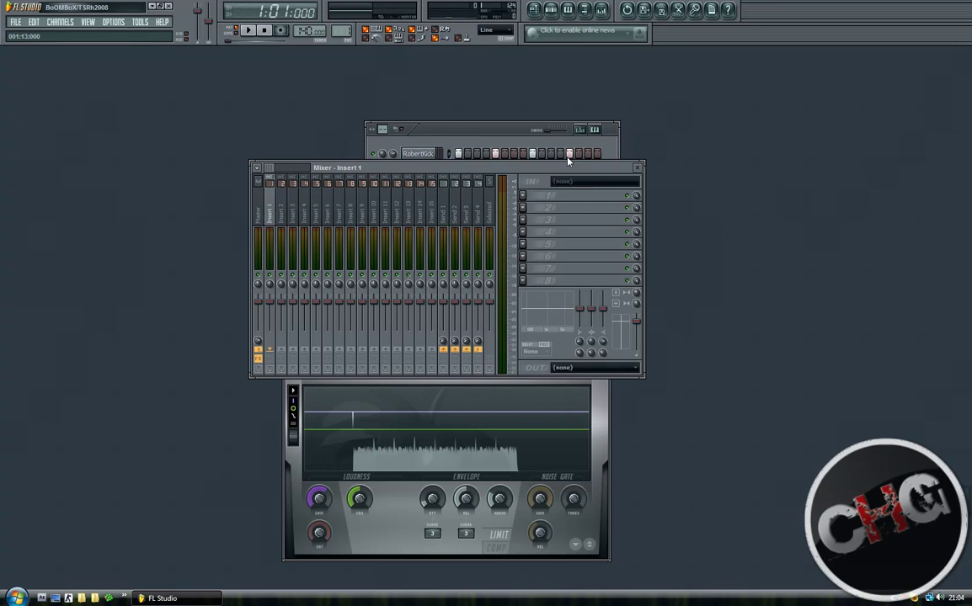
click(535, 200)
mouse_move(535, 208)
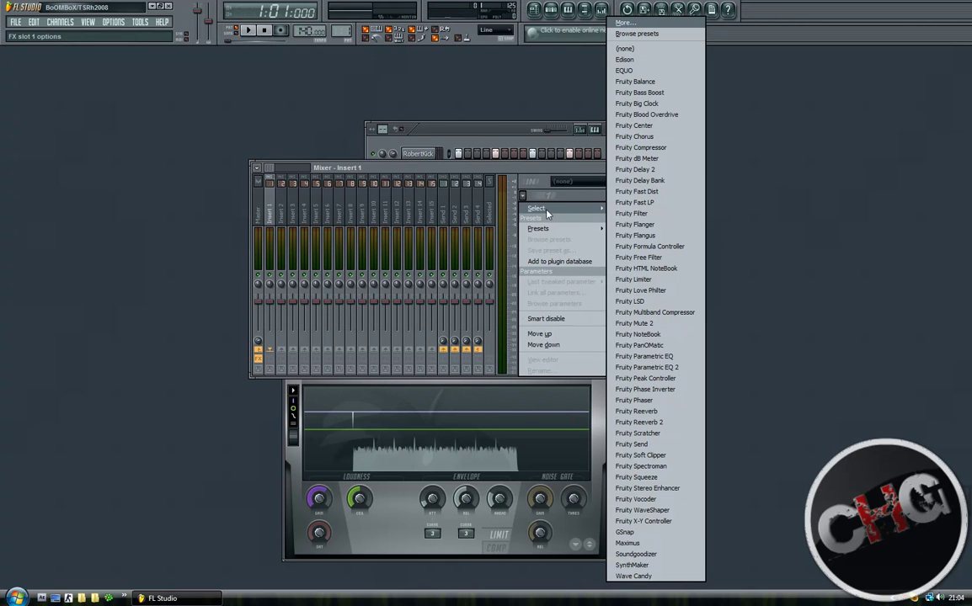
click(659, 357)
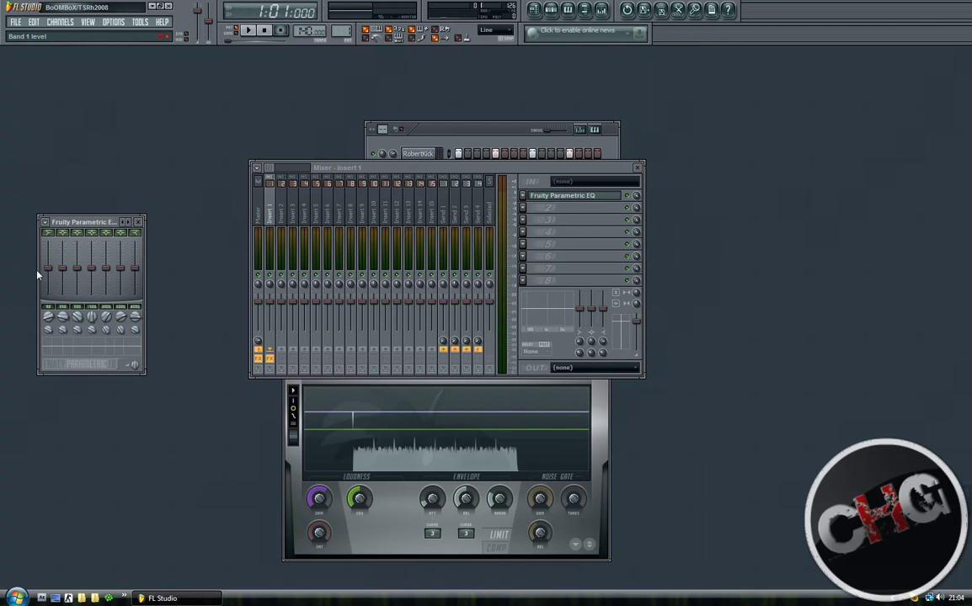
mouse_move(48, 268)
mouse_down()
mouse_move(48, 243)
mouse_move(48, 258)
mouse_up()
drag(62, 269, 91, 268)
click(639, 167)
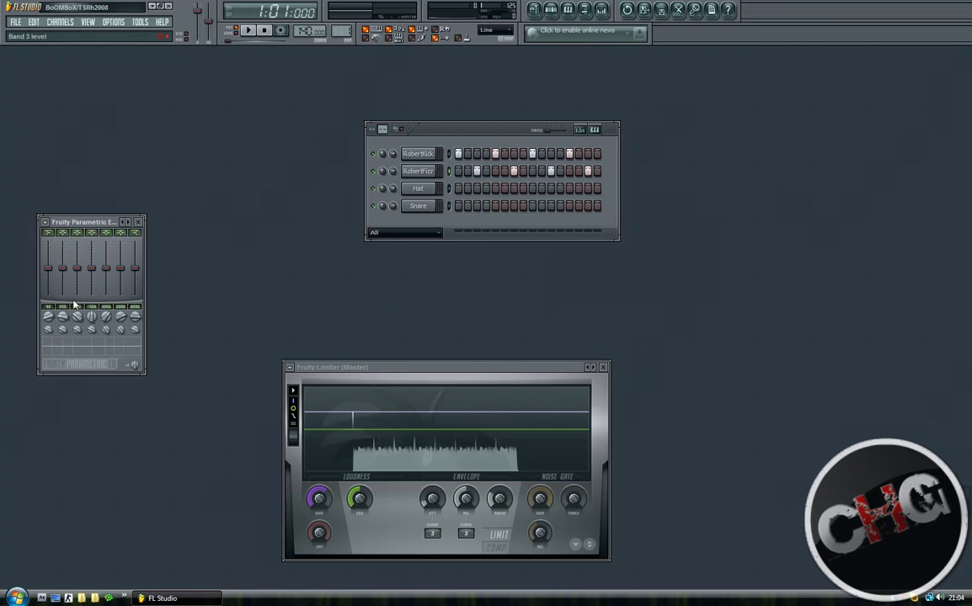
click(249, 31)
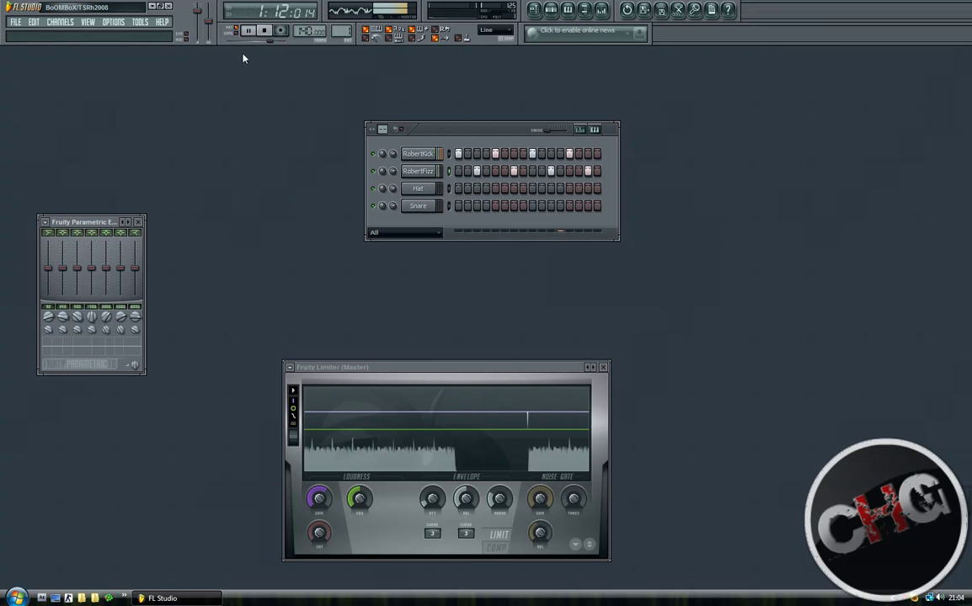
Step: Lower EQ bands 2 to 7 to minimum, try band 1 at 18.0 dB, return it to 0.0 dB and close the EQ
drag(64, 269, 136, 294)
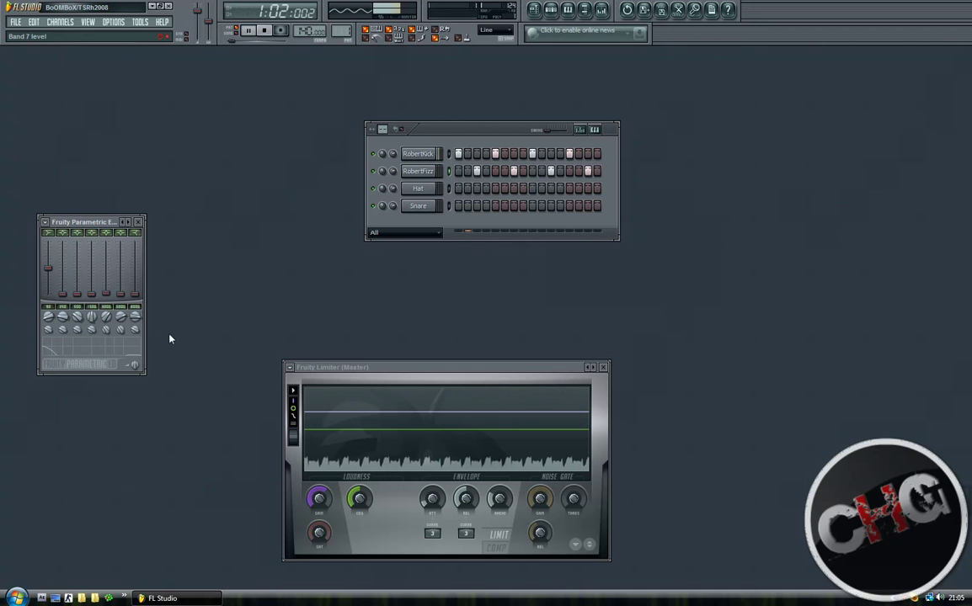
drag(49, 272, 48, 247)
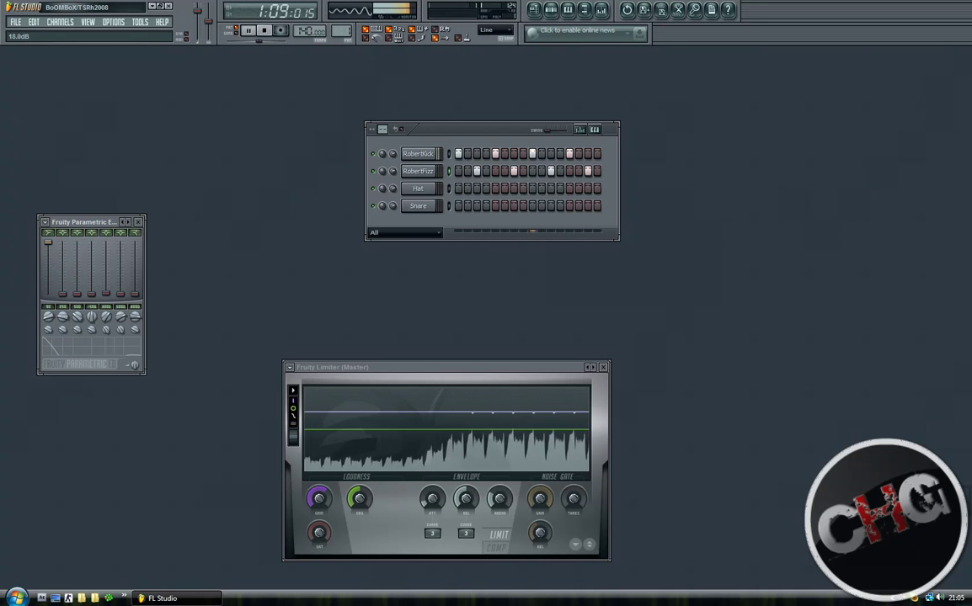
mouse_move(48, 242)
mouse_down()
mouse_move(48, 294)
mouse_move(48, 242)
mouse_up()
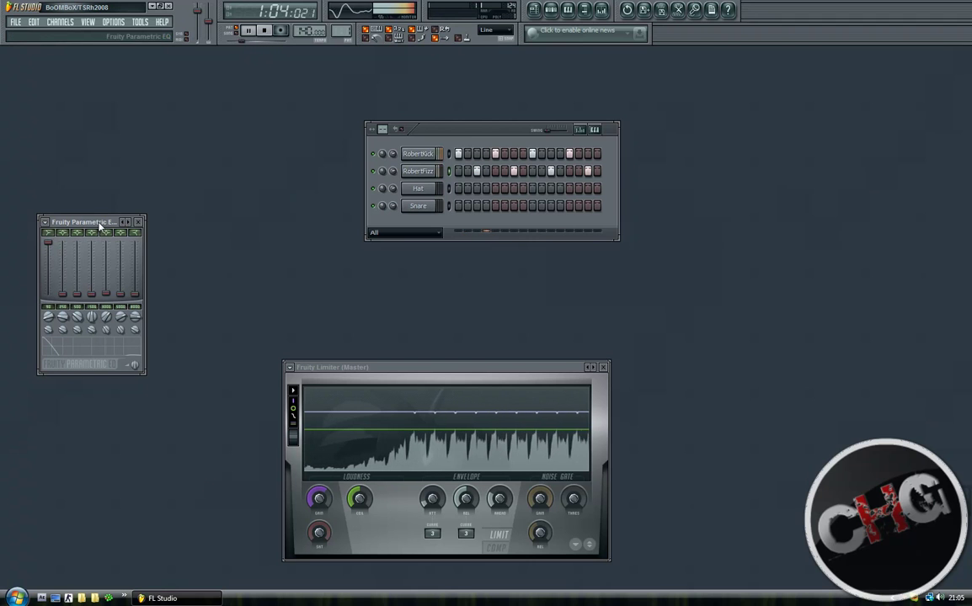
drag(48, 246, 51, 270)
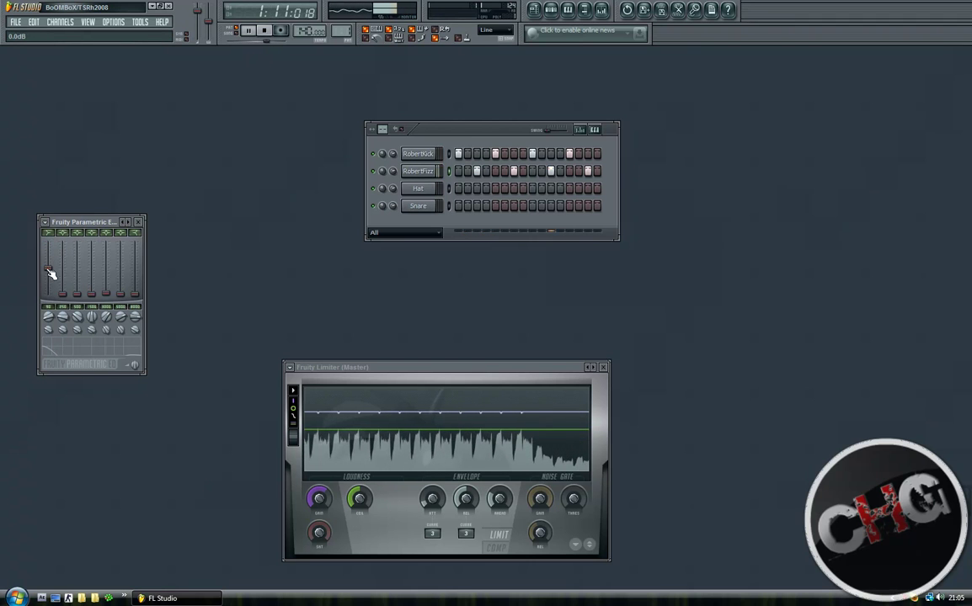
click(138, 223)
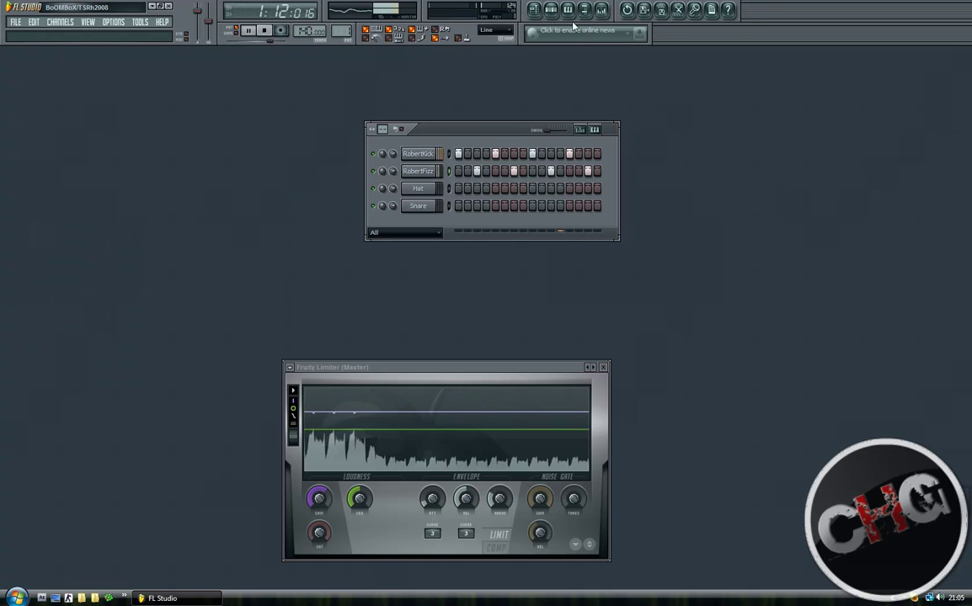
Step: Load the "Outside the club" mixer track state onto Insert 1, replacing the Fruity Parametric EQ
click(551, 9)
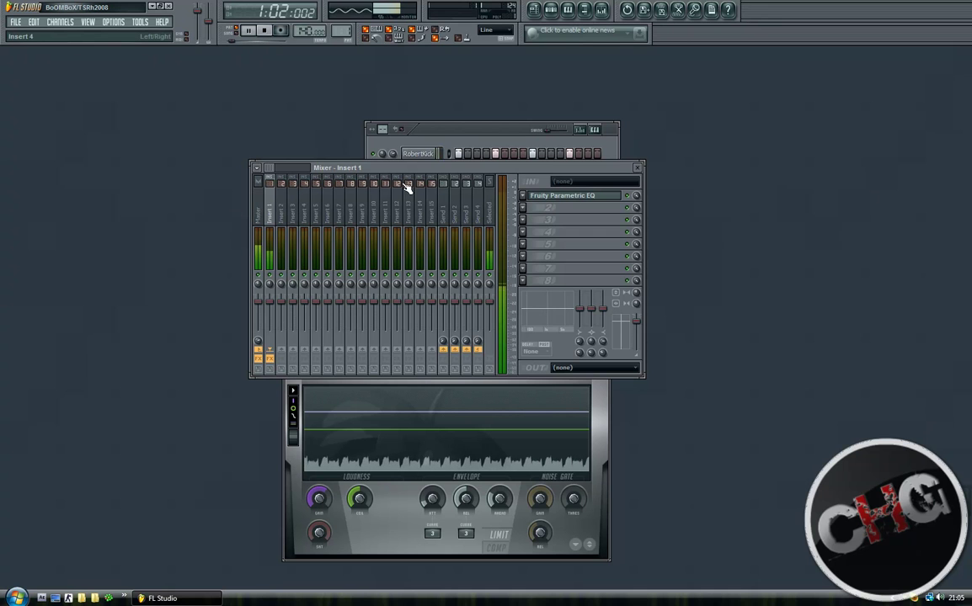
click(523, 198)
mouse_move(564, 229)
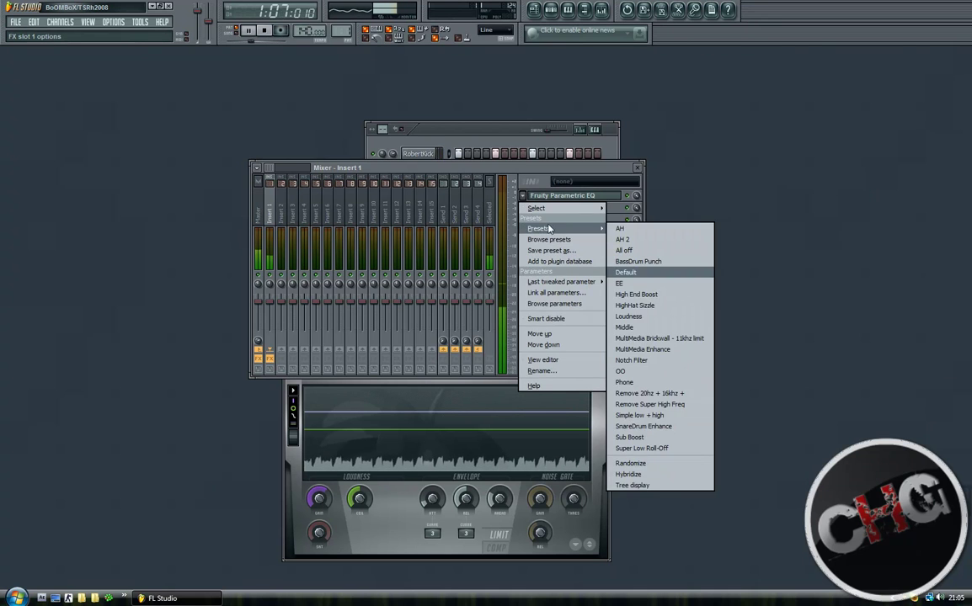
right_click(278, 203)
mouse_move(345, 215)
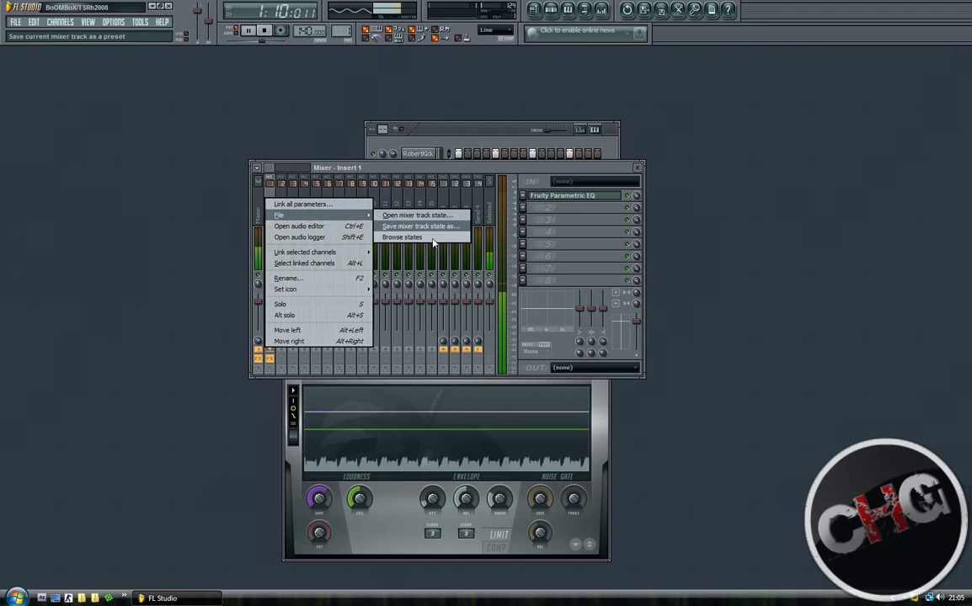
click(417, 216)
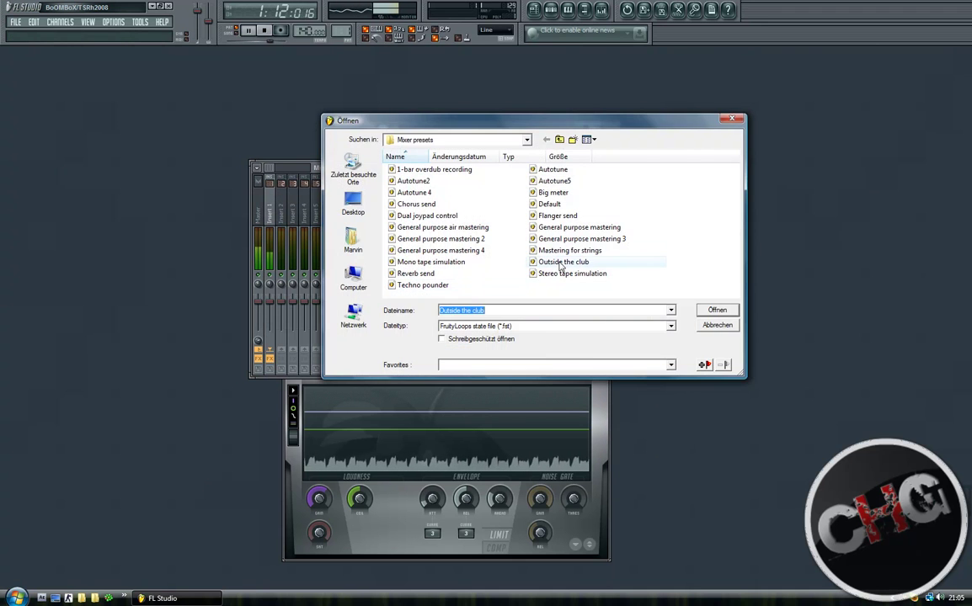
double_click(563, 250)
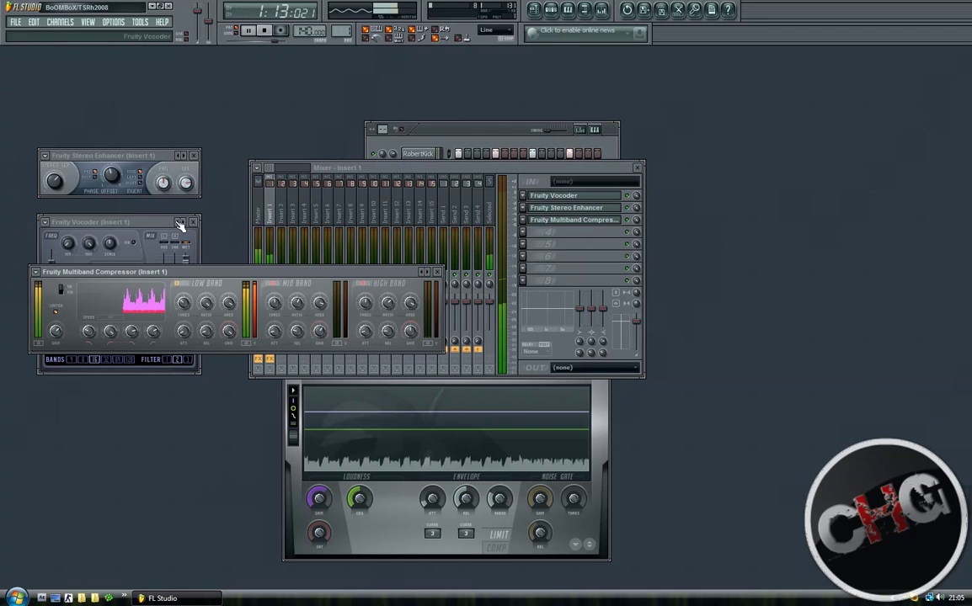
Step: Close the Fruity Stereo Enhancer, Fruity Vocoder and Fruity Multiband Compressor windows
click(194, 155)
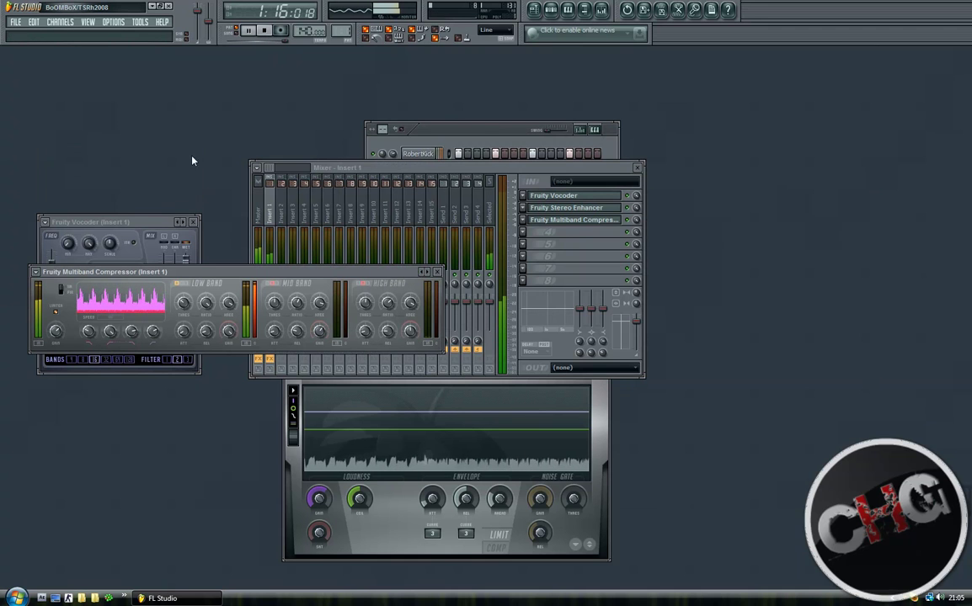
click(197, 221)
click(193, 222)
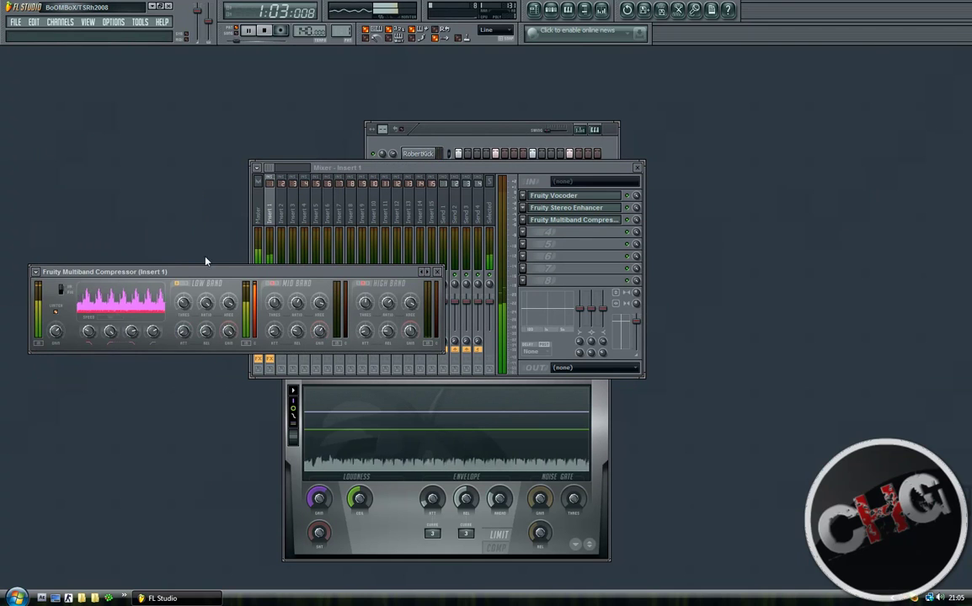
click(437, 271)
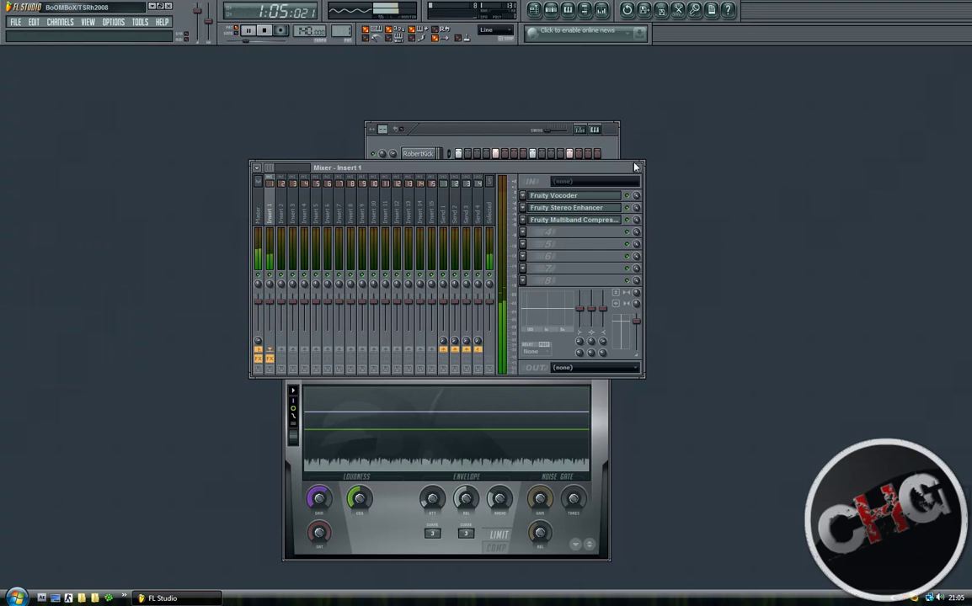
Step: Close the mixer and Fruity Limiter windows, and exit the program without saving untitled.flp
click(637, 168)
click(603, 368)
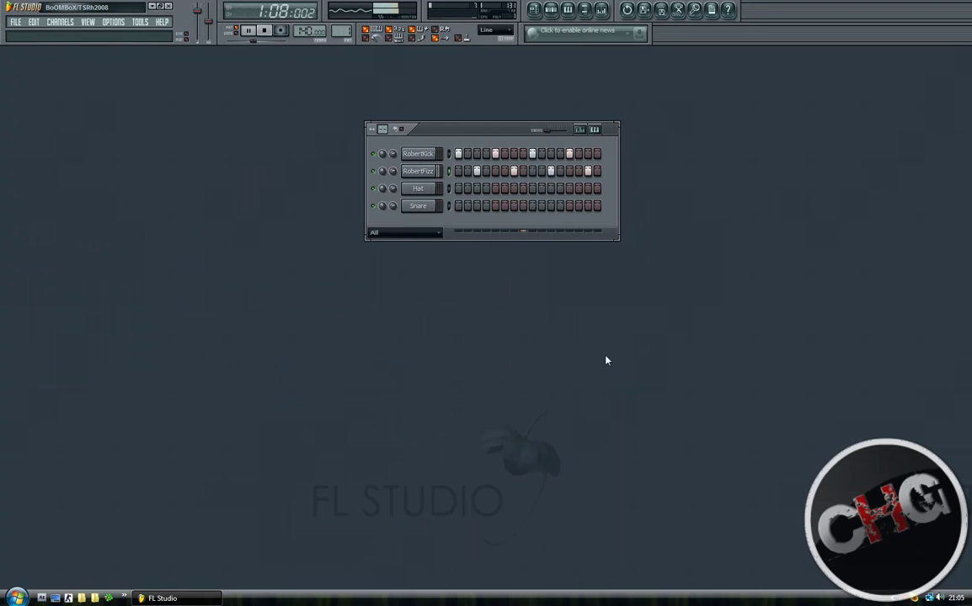
click(171, 7)
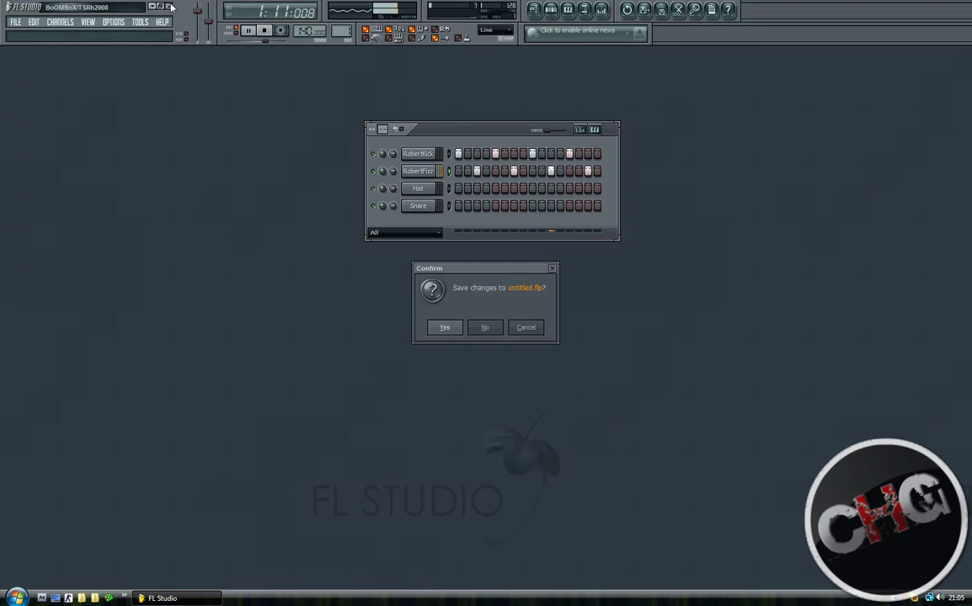
key(n)
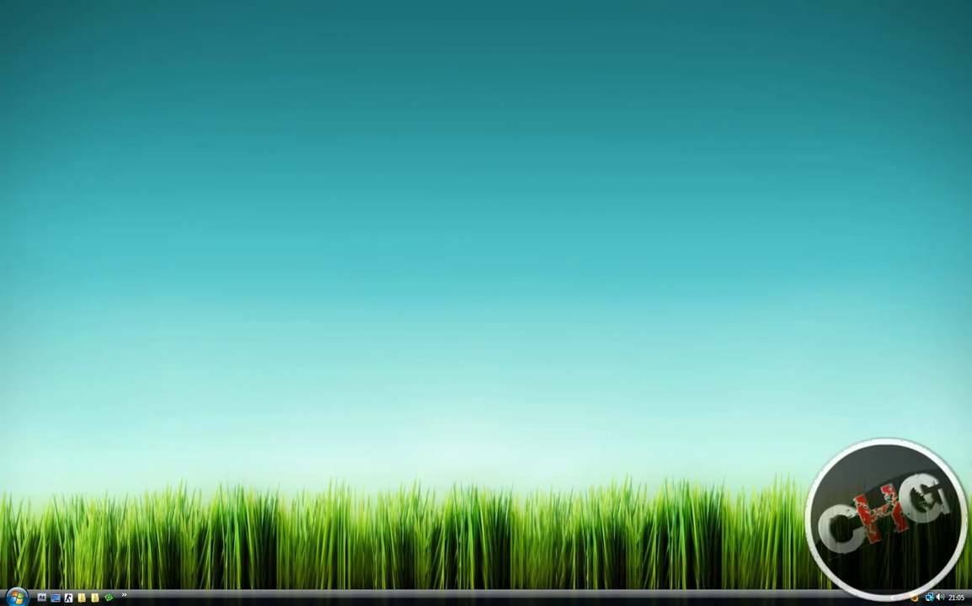